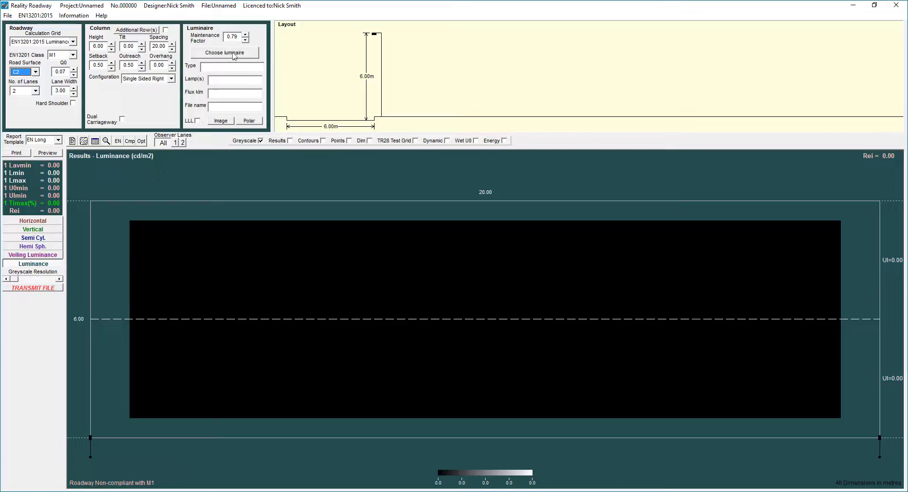
- Open Choose luminaire and scroll its manufacturer tree to show Philips, Thorn UK and Urbis
left_click(233, 54)
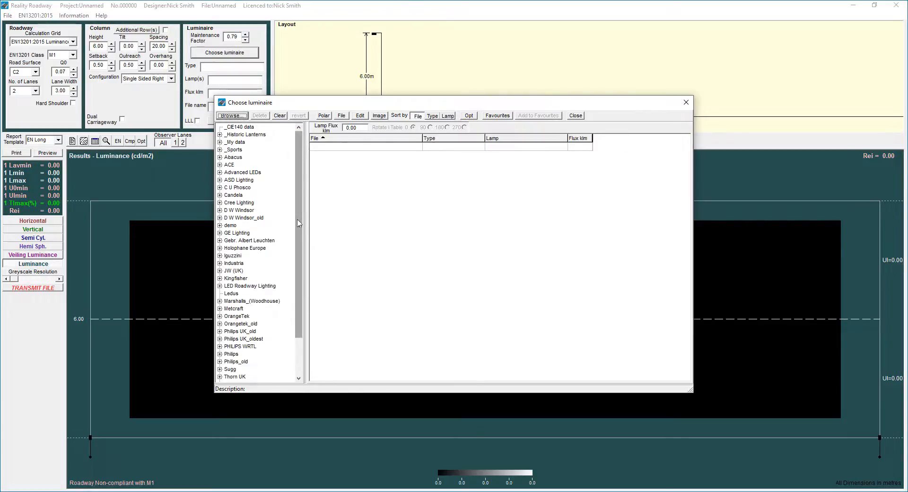
left_click_drag(299, 223, 306, 133)
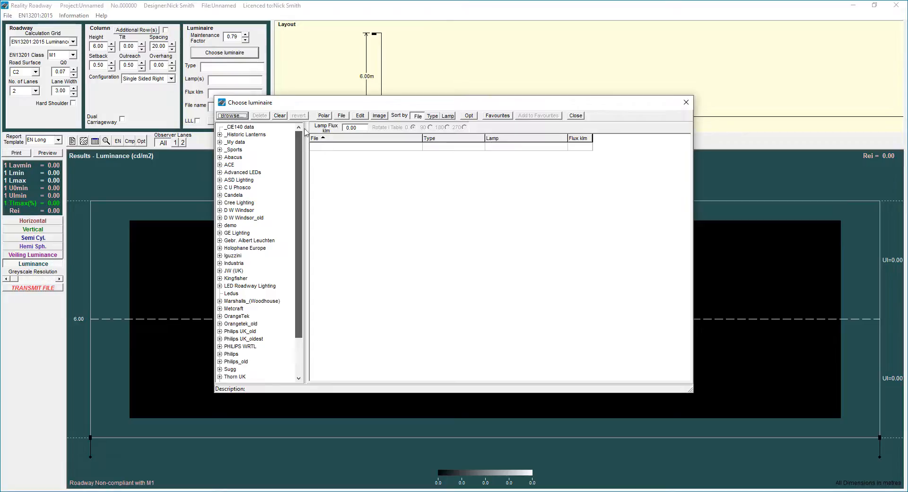
left_click_drag(306, 133, 306, 134)
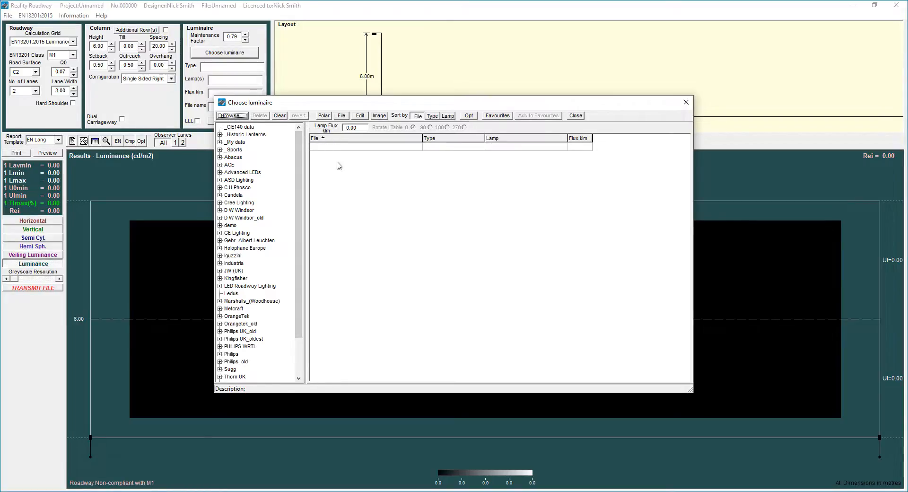
- Browse to the P: photometric data drive and scroll through its folder list
left_click(231, 116)
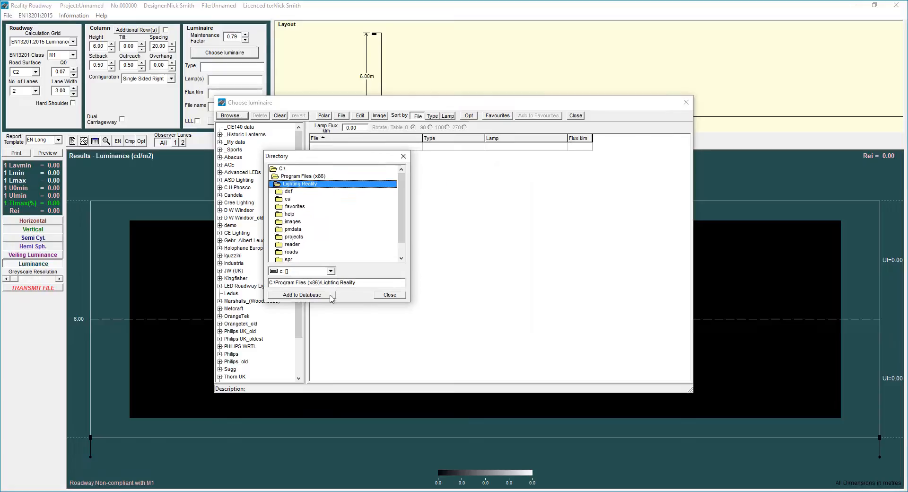
left_click(331, 271)
left_click(295, 311)
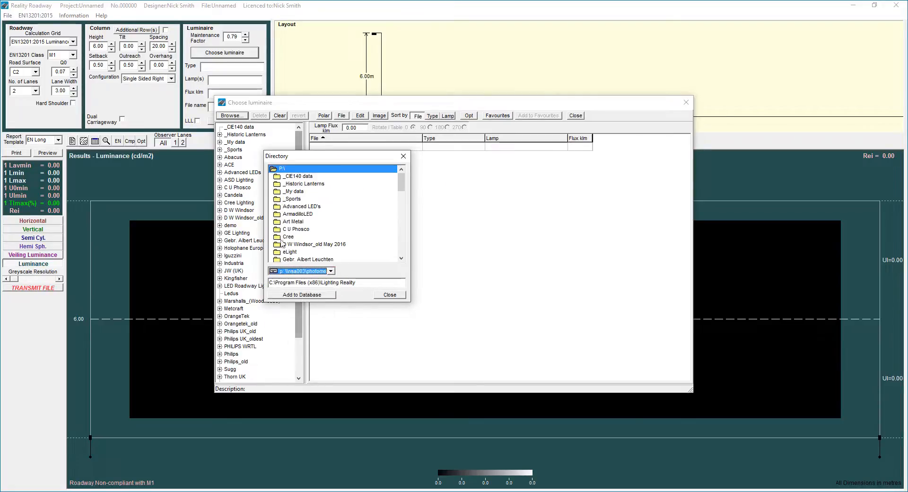
left_click(283, 243)
scroll(298, 240, "down", 3)
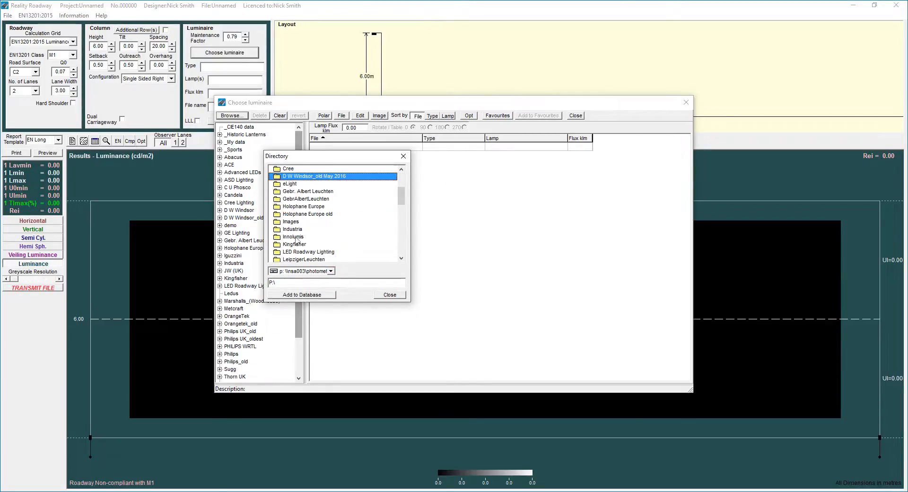
scroll(296, 240, "down", 3)
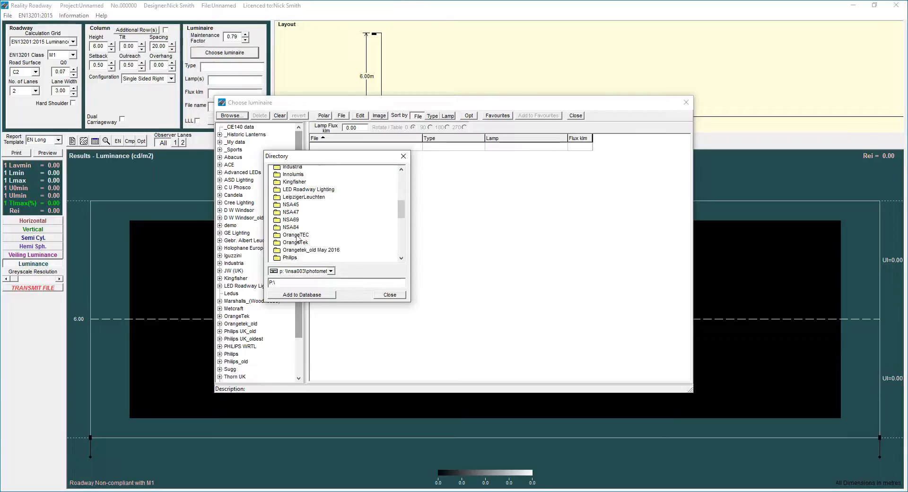
scroll(297, 240, "down", 3)
- Open Philips > Digistreet > Digistreet > BGP760 to list its luminaire files
double_click(293, 231)
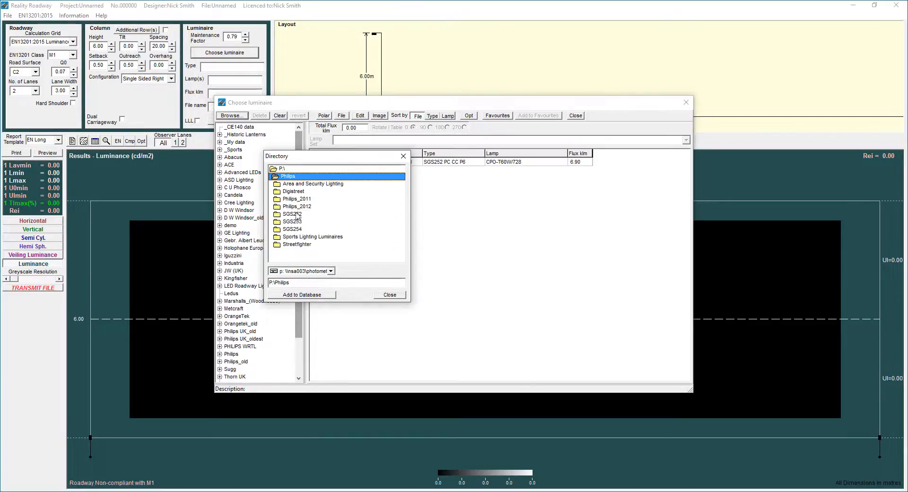
double_click(296, 191)
double_click(298, 192)
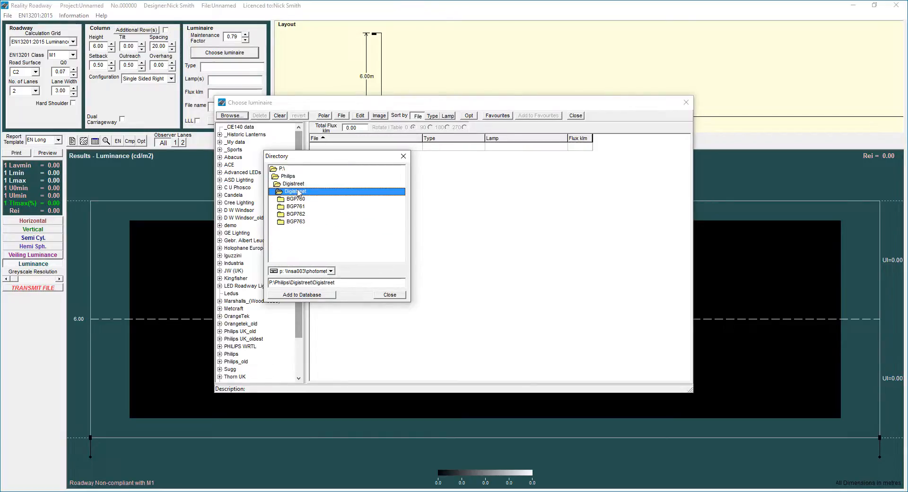
double_click(296, 199)
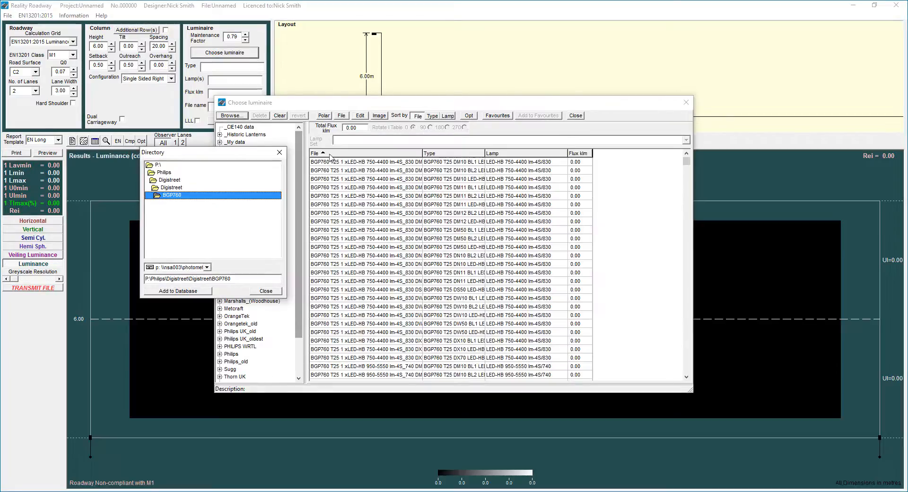
- Load the BGP760 T25 1 xLED24-4S_757 DM10 BL2 luminaire, then move the two dialogs apart
left_click_drag(686, 160, 686, 261)
left_click(478, 281)
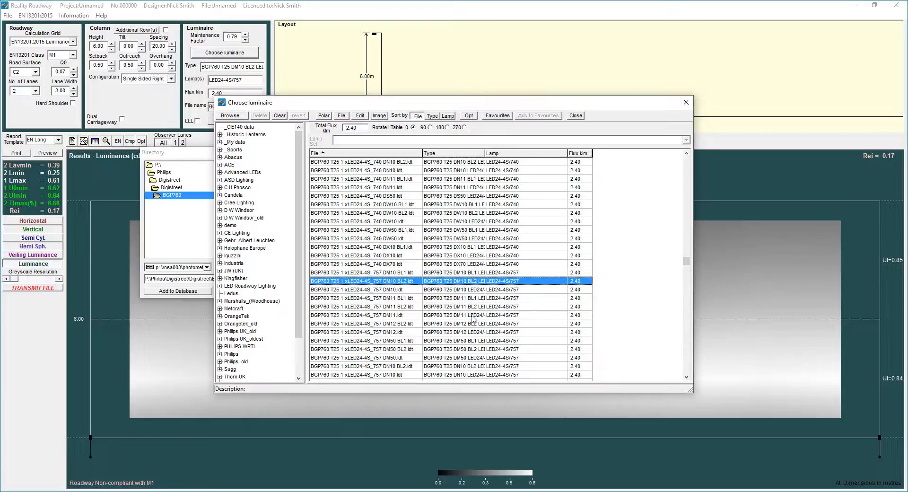
left_click_drag(402, 105, 460, 107)
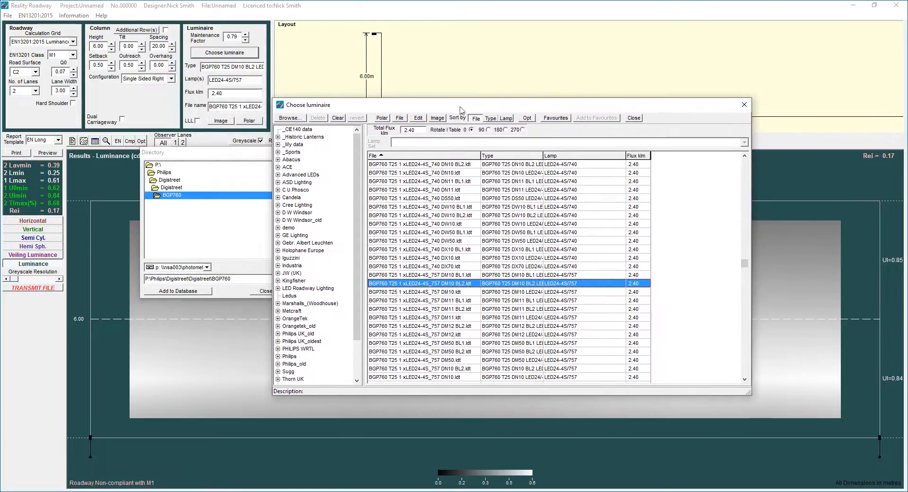
left_click_drag(187, 155, 169, 106)
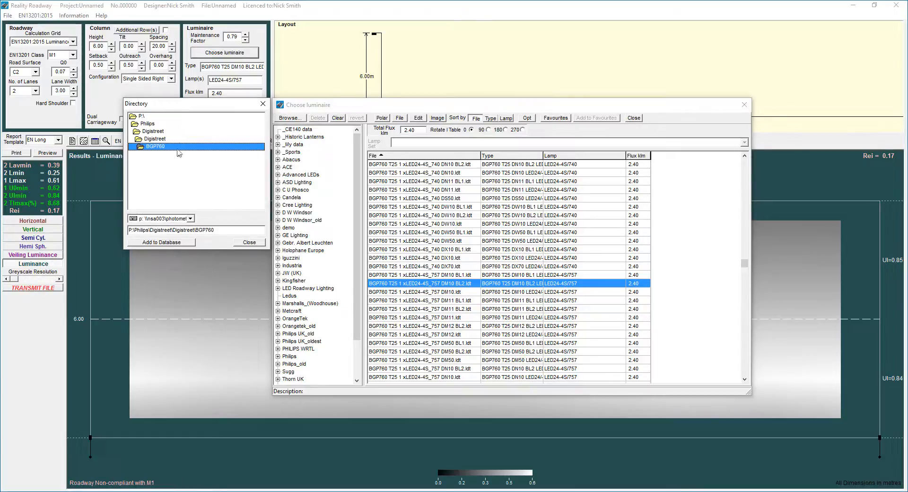
- Add the parent P:\Philips\Digistreet\Digistreet folder to the database, keeping the name Digistreet
left_click(155, 139)
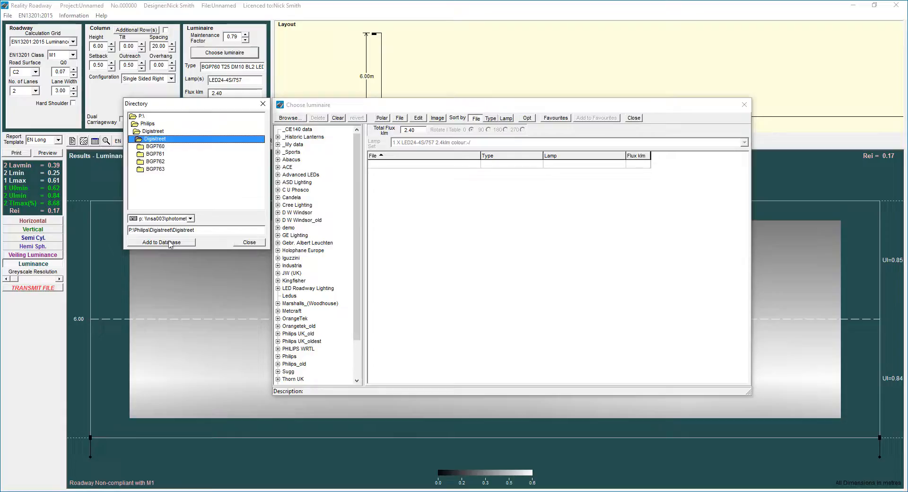
left_click(160, 242)
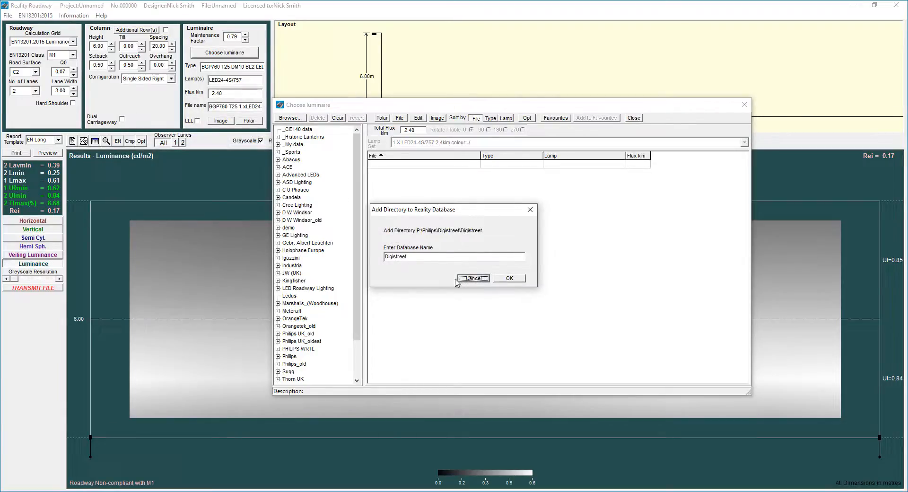
left_click(514, 279)
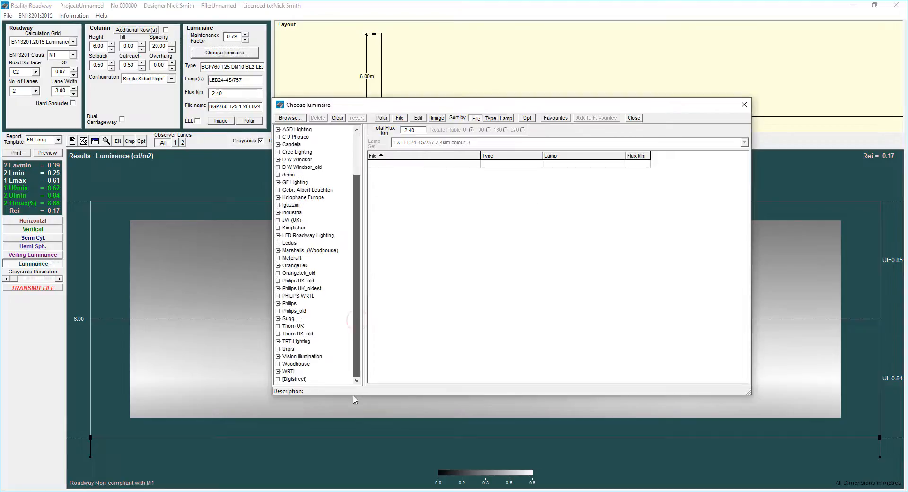
- Expand [Digistreet], list and scroll the BGP761 luminaire files, then close the chooser
left_click(278, 379)
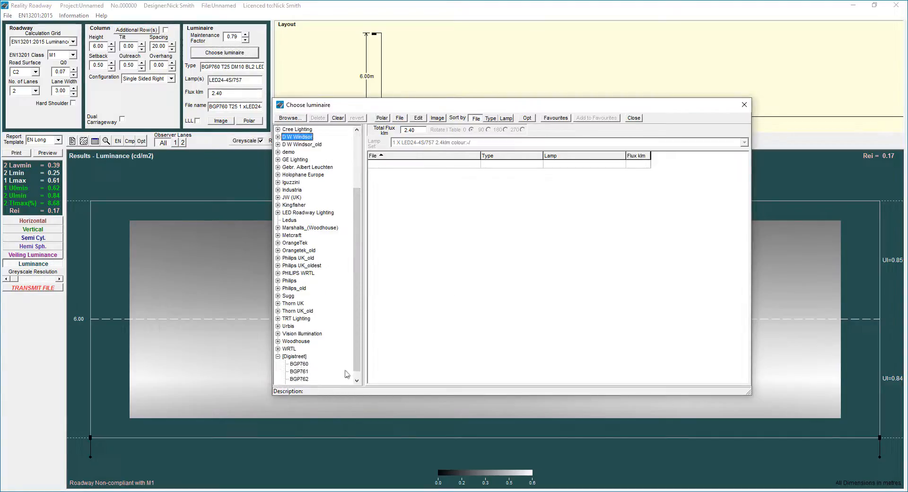
left_click(357, 380)
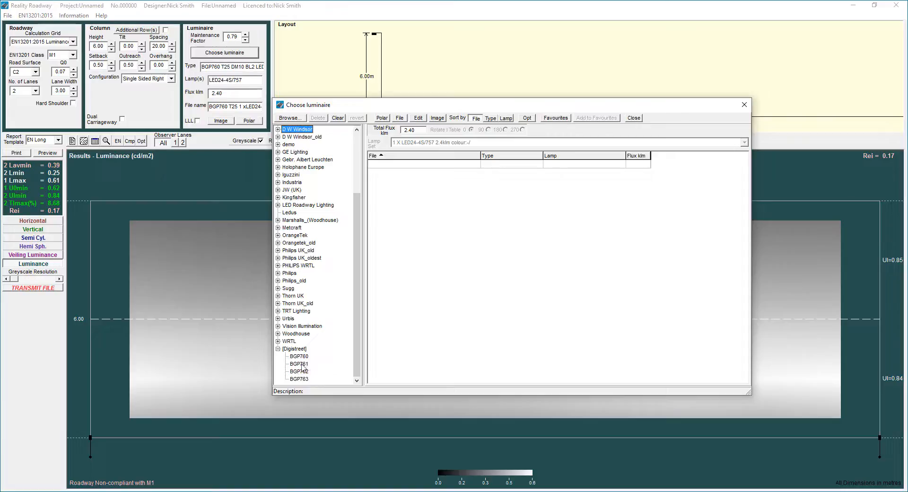
left_click(303, 365)
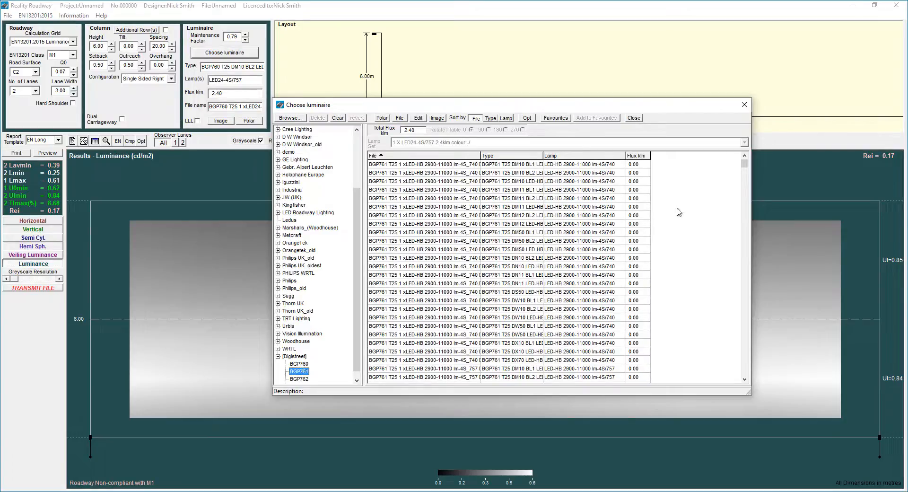
left_click_drag(744, 164, 751, 263)
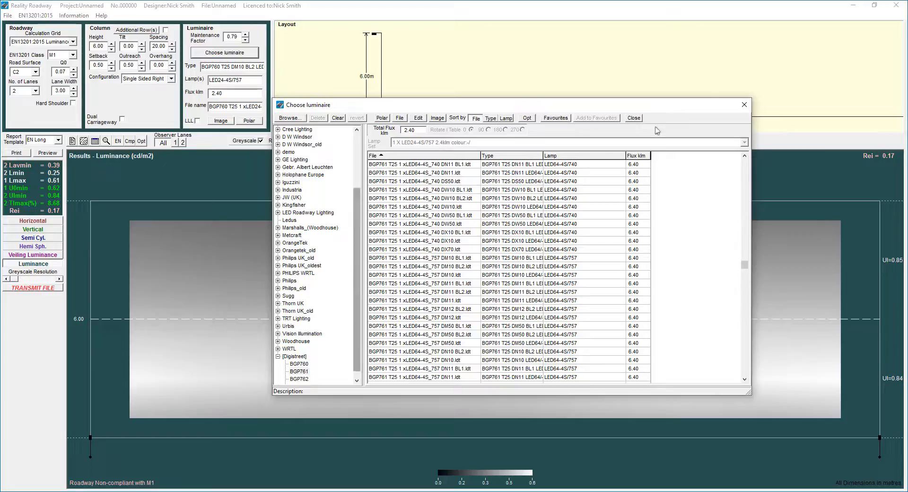
left_click(745, 105)
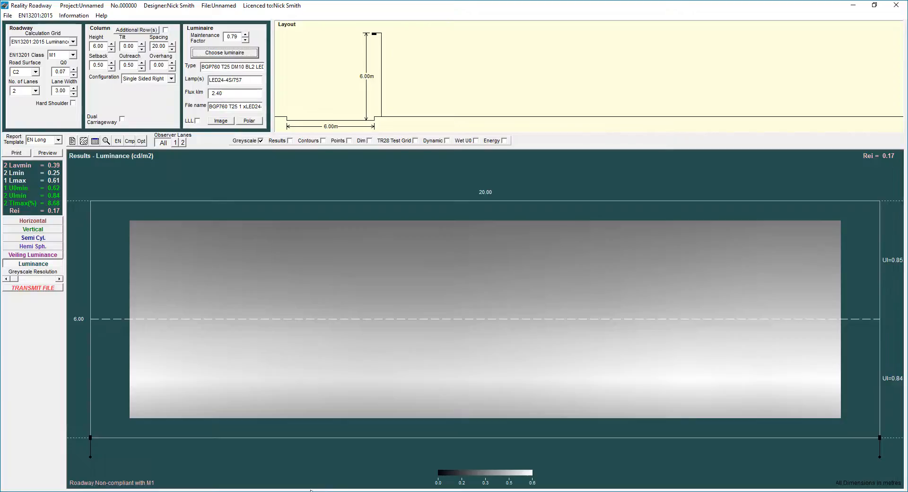
- Bring up the Digistreet folder window, then the Local Disk (C:) window, moving it higher
left_click(310, 490)
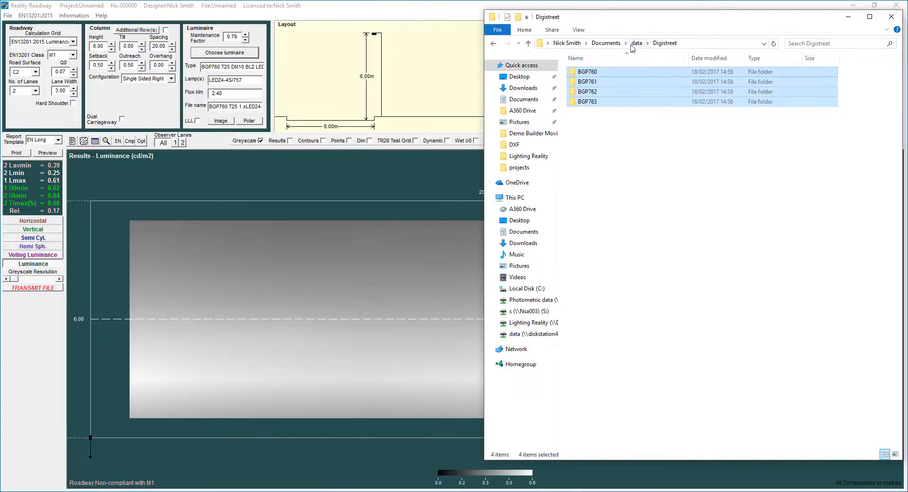
left_click(683, 155)
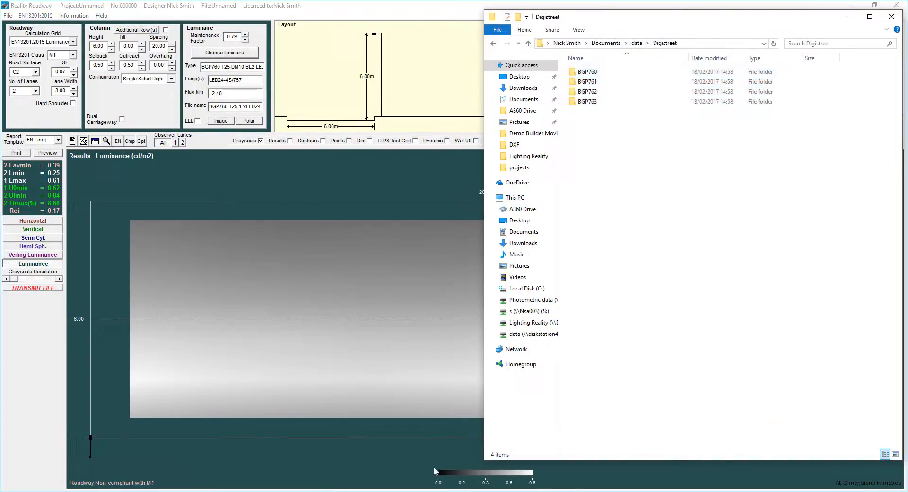
mouse_move(282, 491)
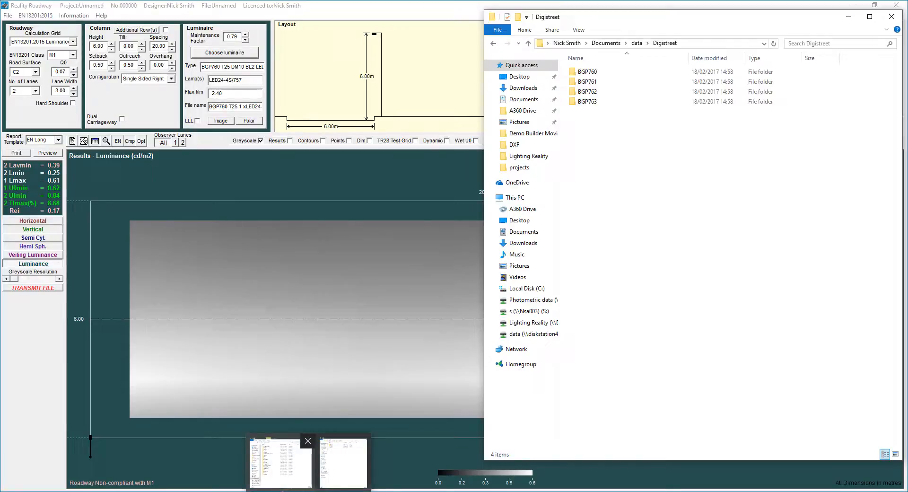
left_click(282, 487)
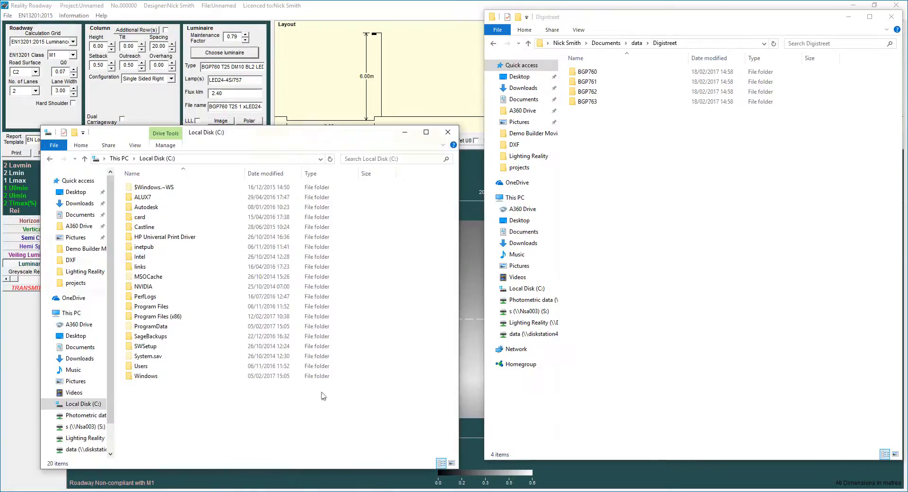
left_click_drag(316, 132, 338, 20)
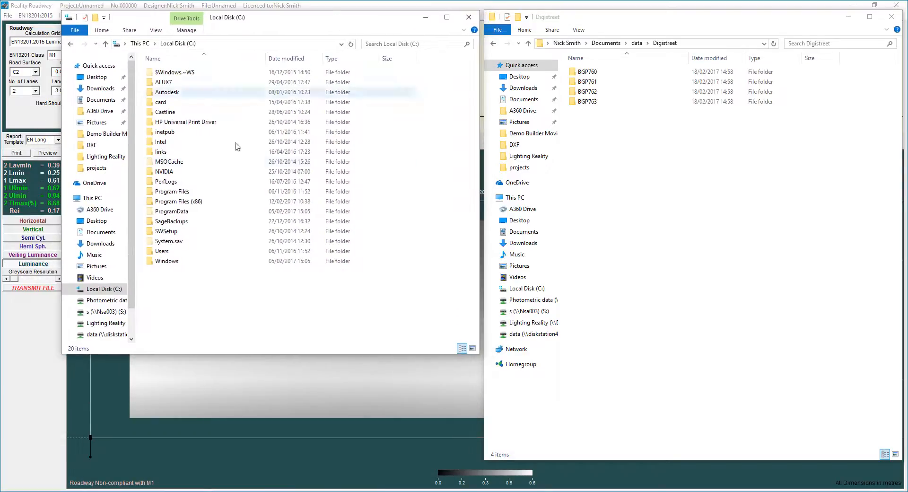
- Go to ProgramData\Lighting Reality\pmdata, make the window taller, and select Philips
left_click(172, 212)
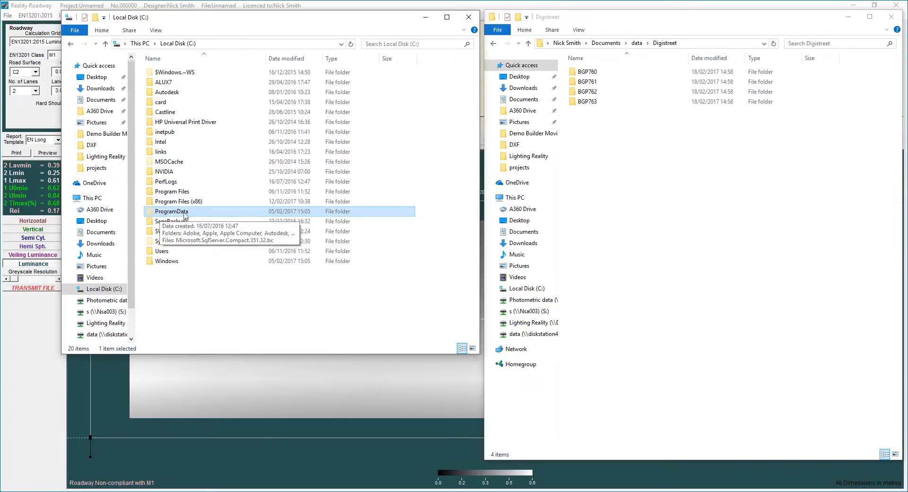
double_click(180, 214)
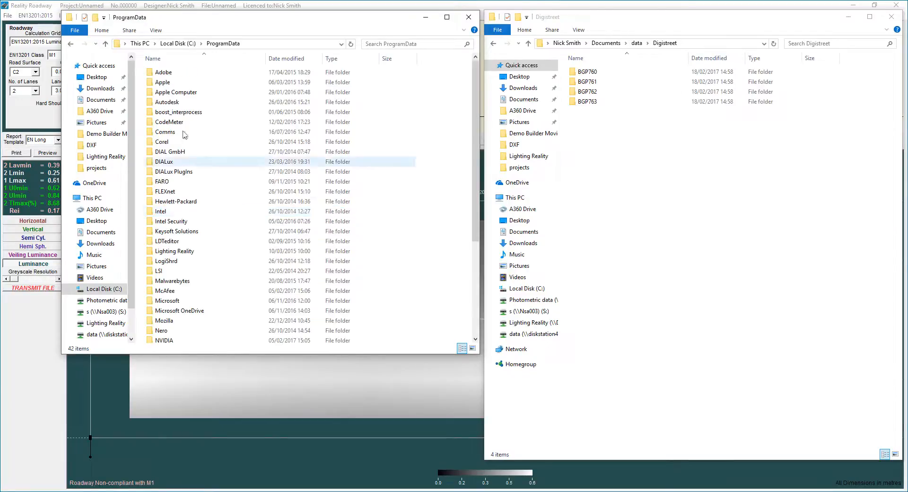
double_click(171, 252)
double_click(166, 84)
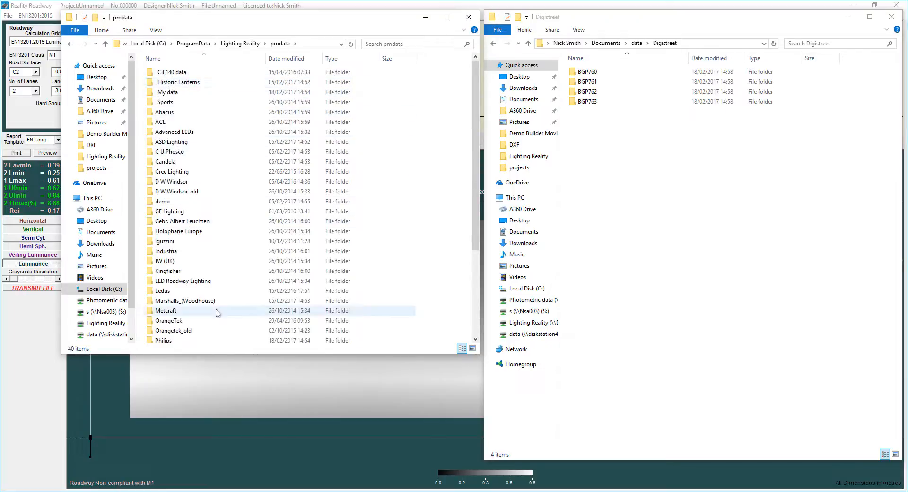
left_click_drag(202, 355, 202, 394)
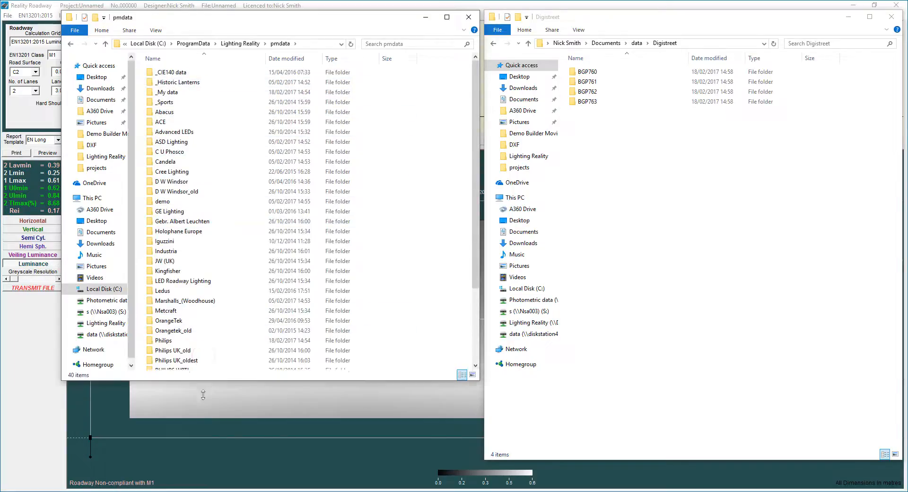
left_click(169, 342)
- Open the Philips folder, create a new folder there, then delete it to the bin
double_click(169, 341)
right_click(170, 167)
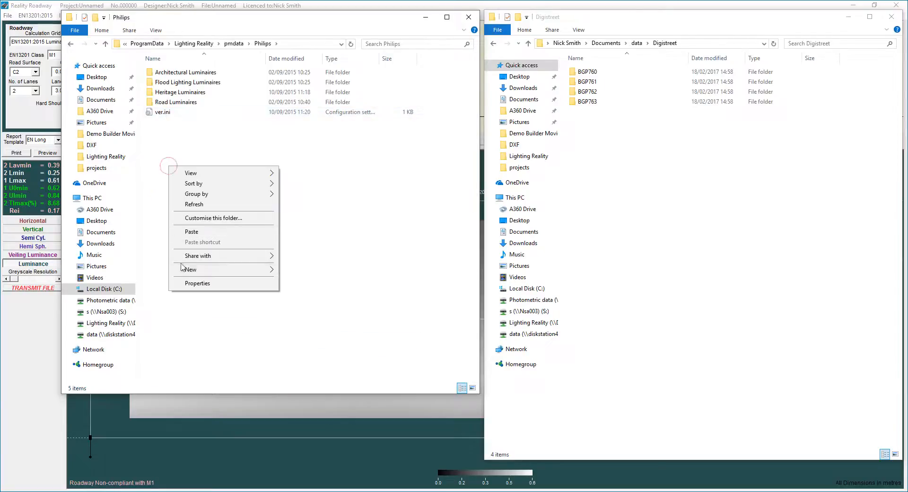
left_click(291, 272)
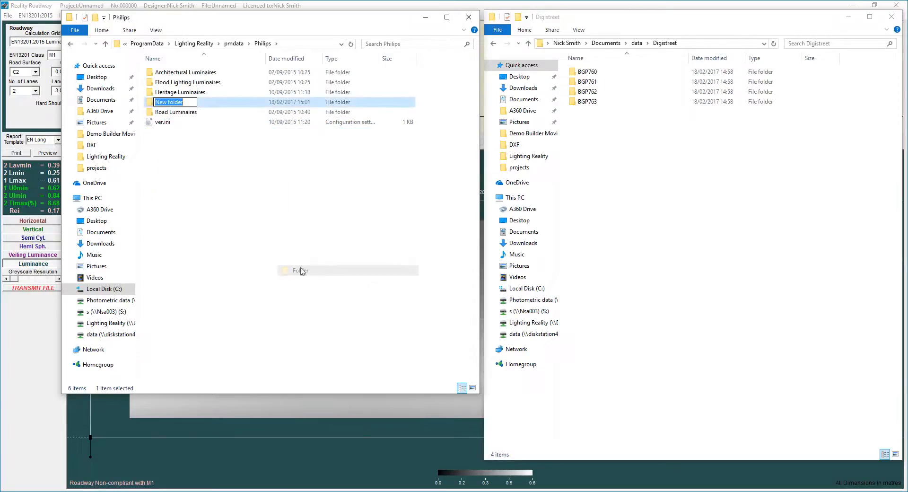
left_click(249, 174)
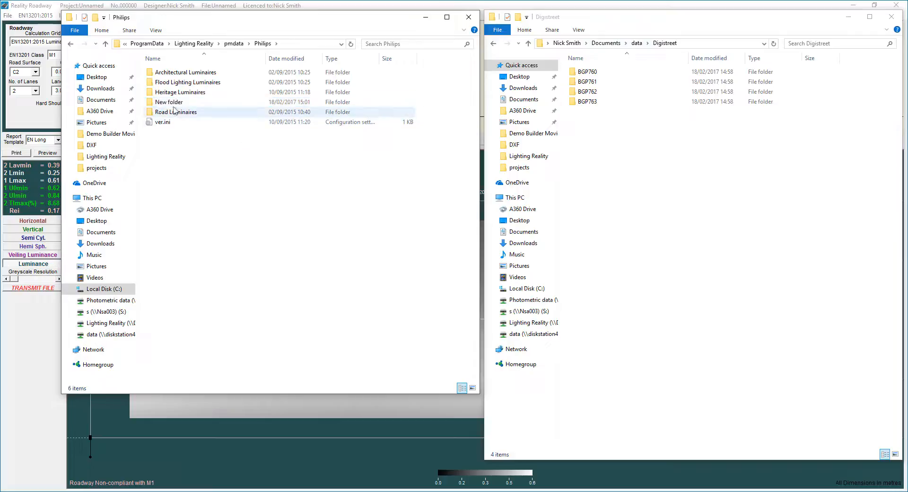
left_click(174, 103)
key("Delete")
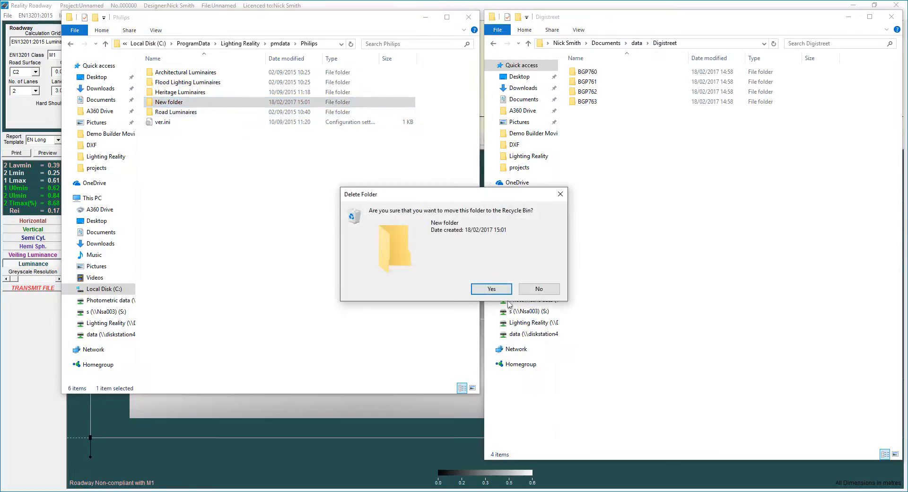
left_click(491, 288)
- Copy the Digistreet folder from the data folder and paste it into Philips
left_click(637, 44)
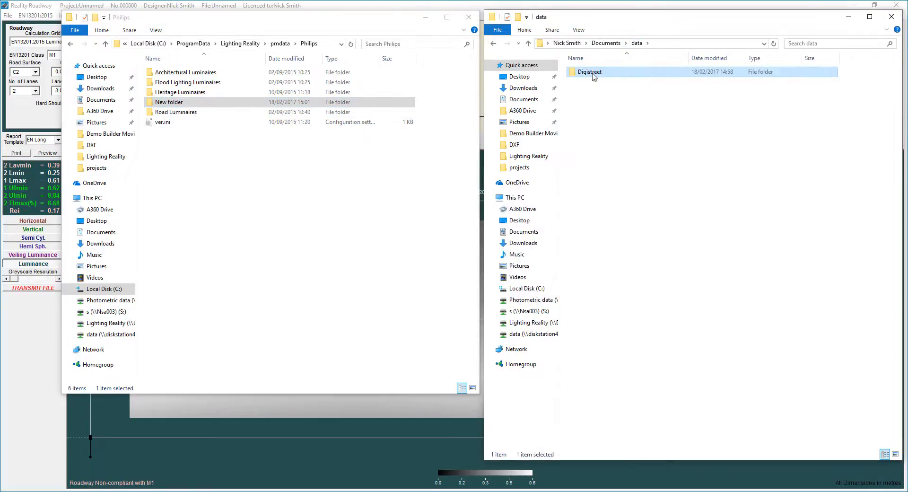
right_click(594, 76)
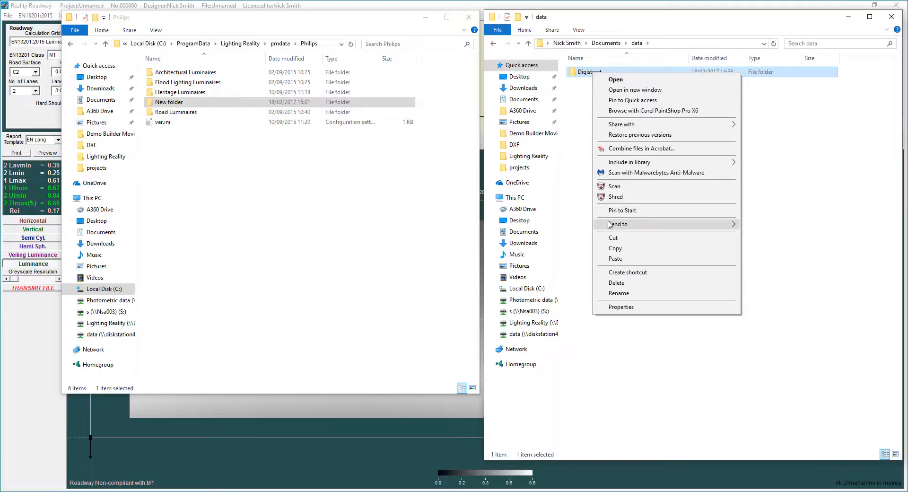
left_click(610, 247)
right_click(212, 169)
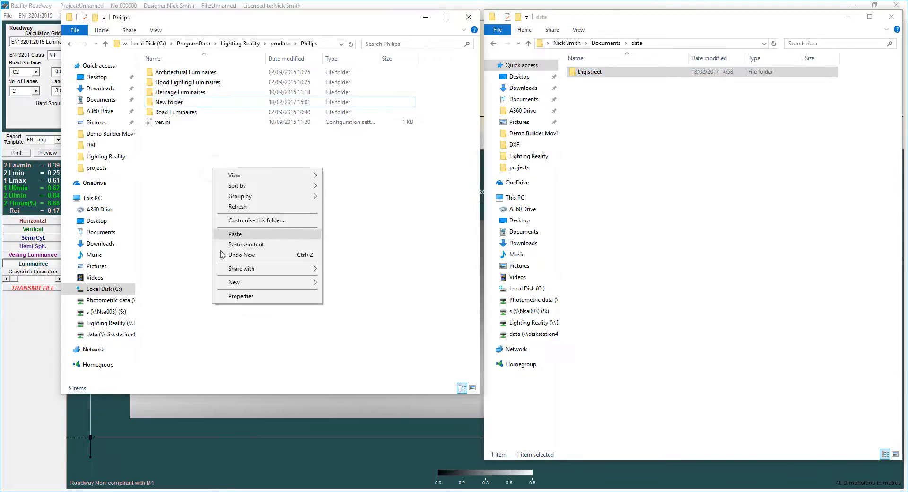
left_click(238, 235)
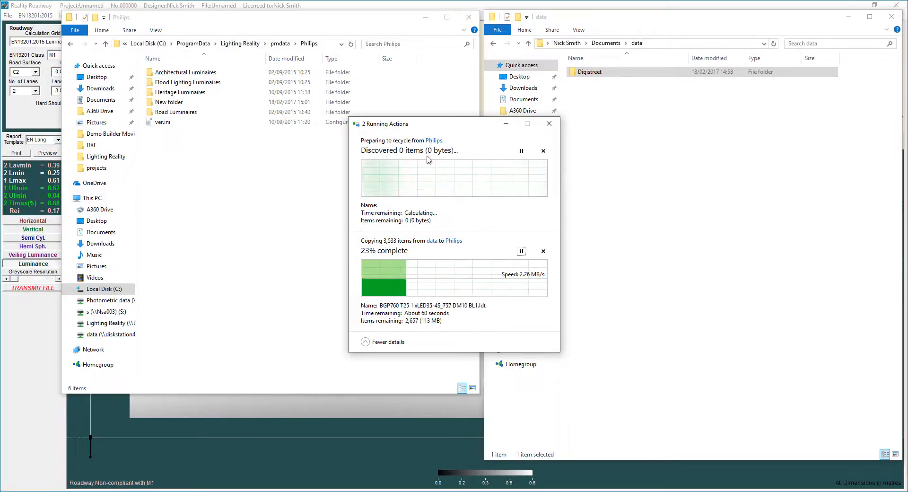
- Dismiss the pending recycle action and bring the Philips window in front of the copy dialog
left_click(543, 150)
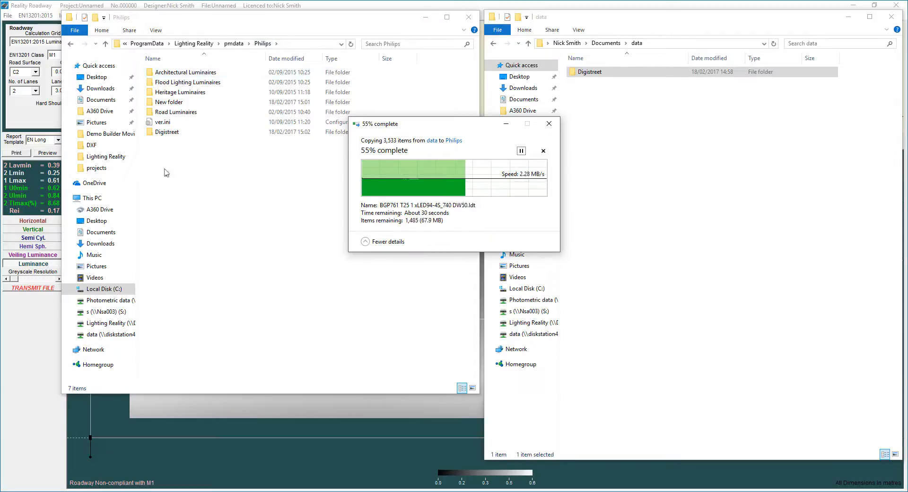
left_click(171, 132)
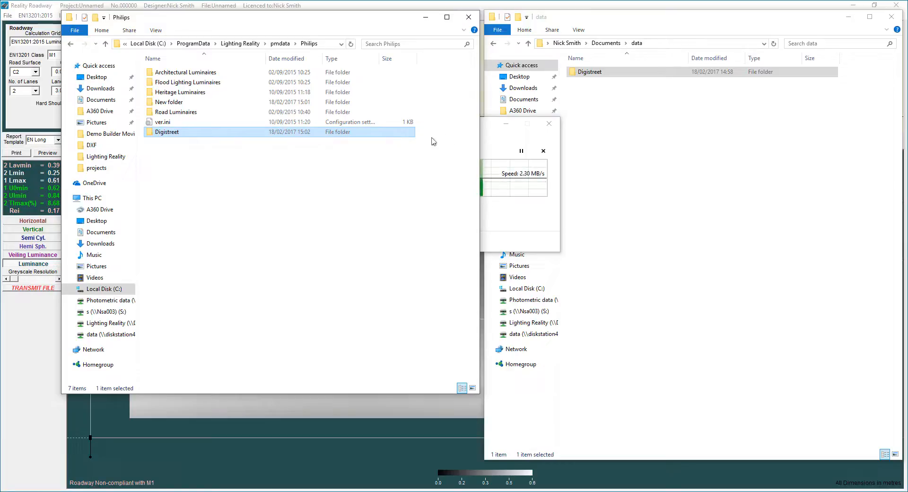
- Open pmdata\_My data\Philips\Digistreet\BGP760, scroll its files, then close the window
left_click(280, 43)
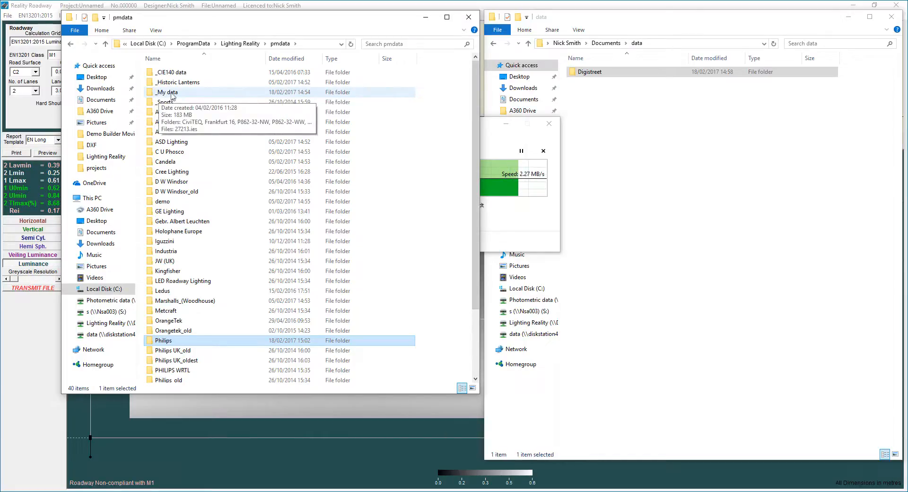
double_click(172, 93)
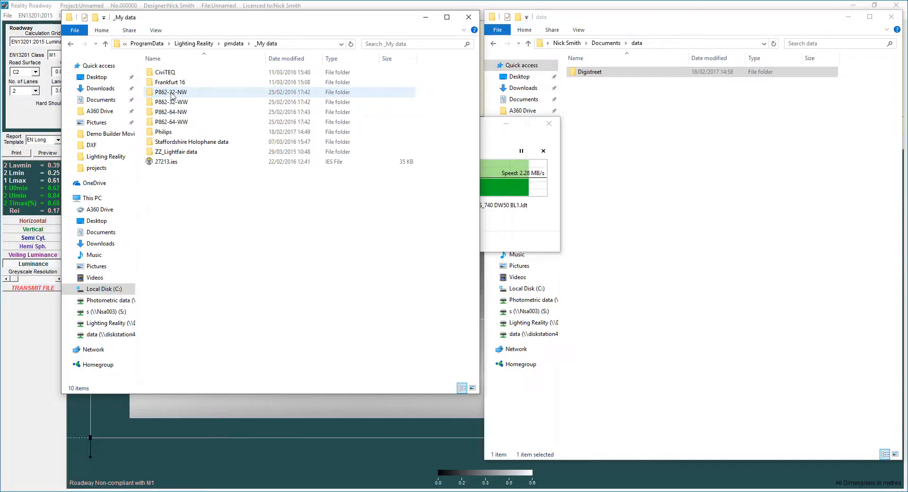
double_click(166, 135)
left_click(168, 73)
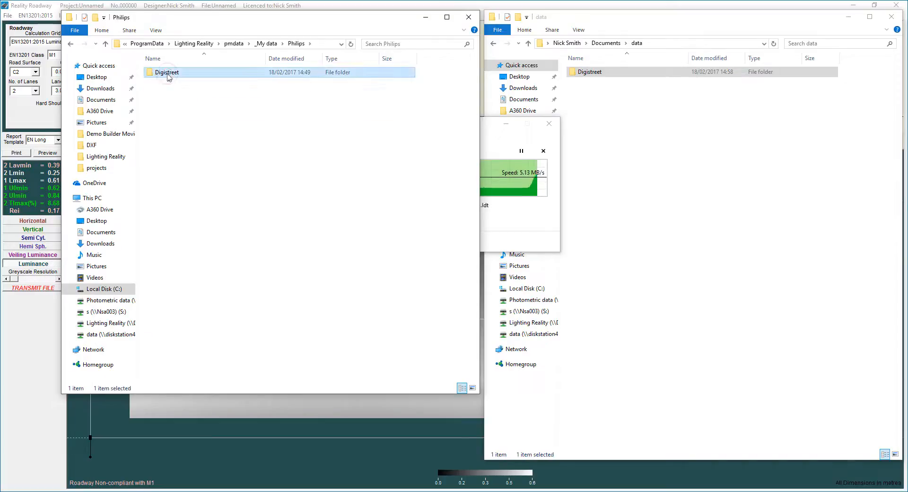
double_click(168, 73)
double_click(179, 75)
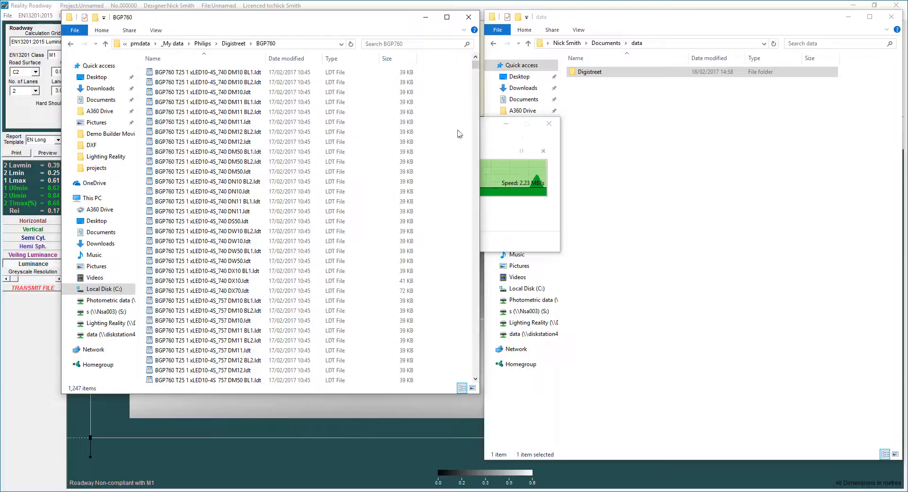
scroll(477, 68, "down", 15)
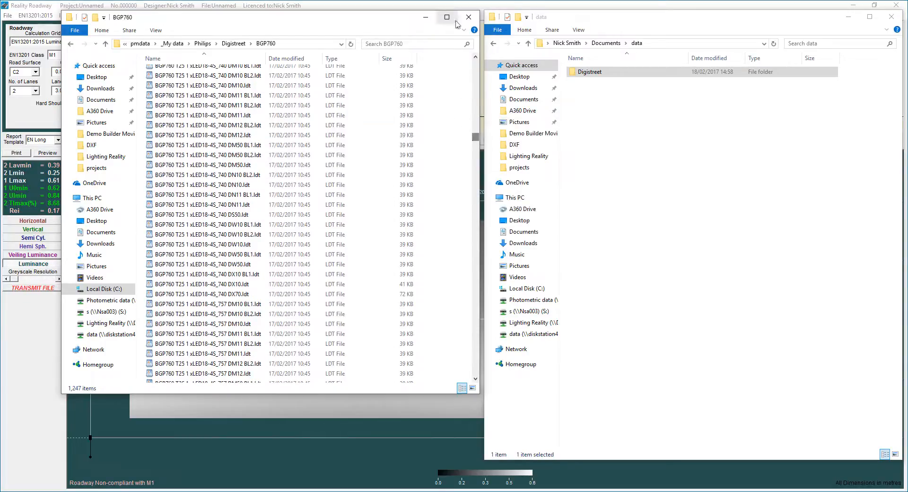
left_click(469, 17)
- Open Choose luminaire and expand _My data > Philips > Digistreet to list BGP760 files
left_click(229, 53)
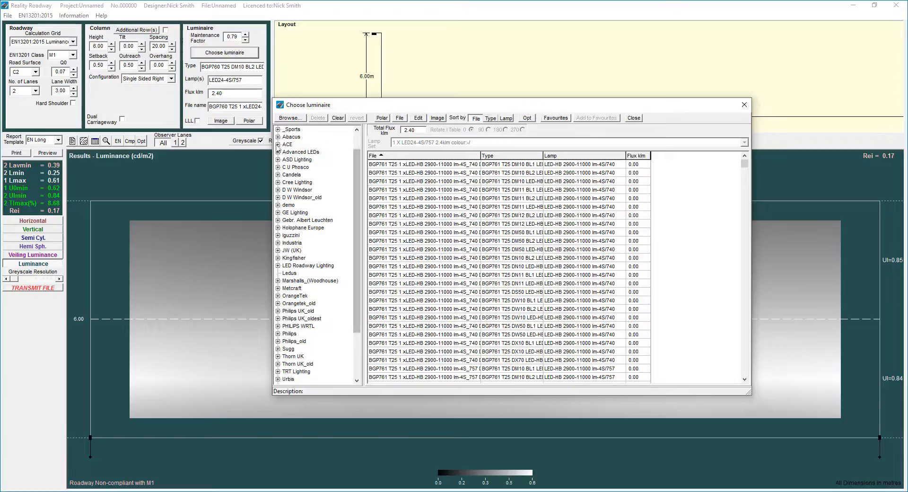
left_click(358, 141)
left_click(278, 144)
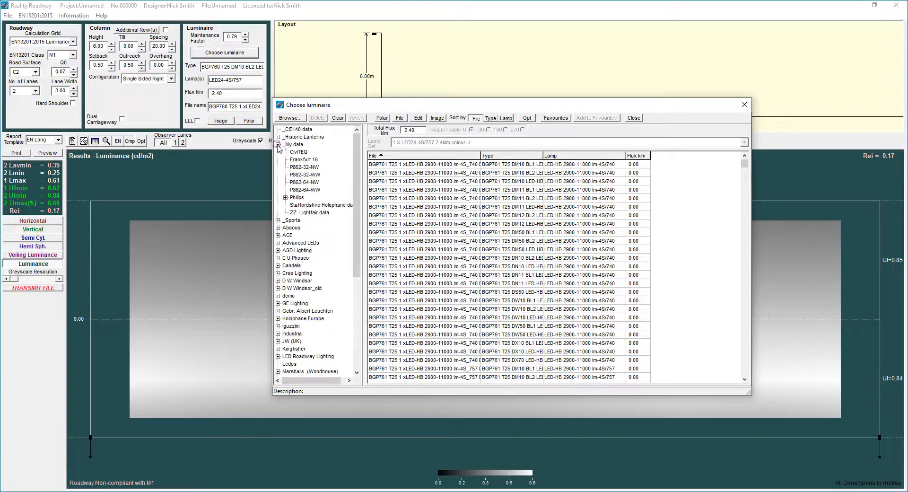
left_click(285, 197)
left_click(293, 205)
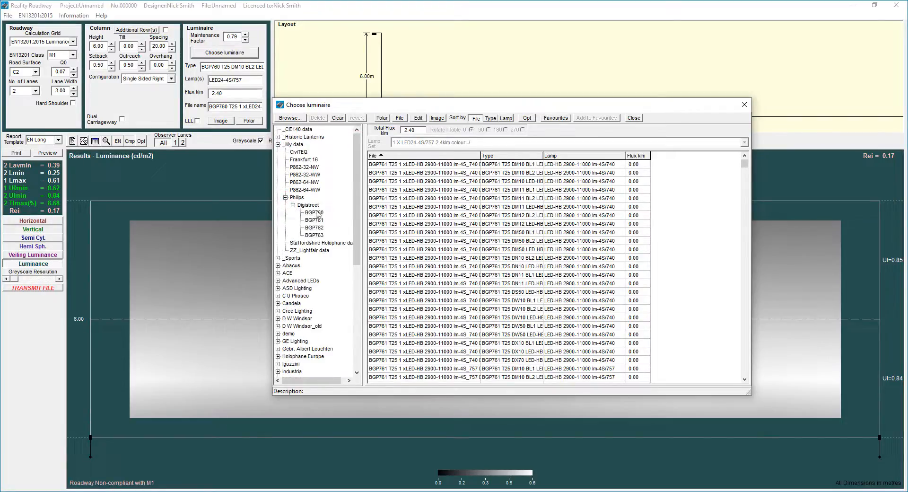
left_click(316, 213)
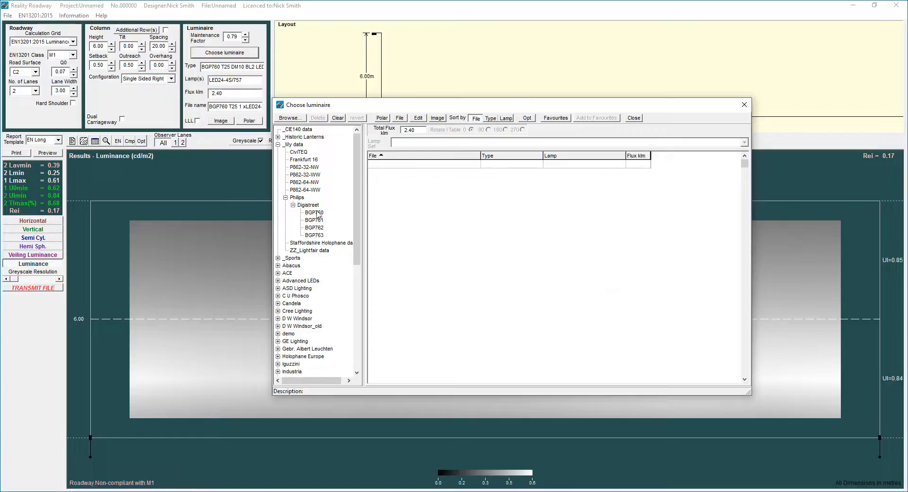
- Step through the BGP760 files and apply xLED44-4S_740 DN11 BL1, giving Lavmin 1.06
left_click(517, 191)
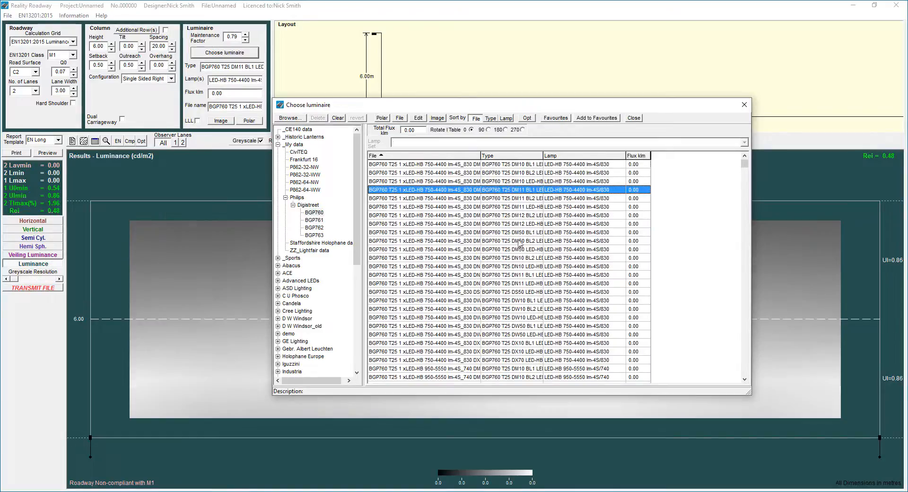
key("Down")
key("Down")
key("Down")
key("Down")
key("Down")
key("Down")
key("Down")
key("Down")
key("Down")
key("Down")
key("Down")
key("Down")
key("Down")
key("Down")
key("Down")
key("Down")
key("Down")
key("Down")
key("Down")
key("Down")
key("Down")
key("Down")
key("Down")
key("Down")
key("Down")
key("Down")
key("Down")
key("Down")
key("Down")
key("Down")
key("Down")
key("Down")
key("Down")
key("Down")
key("Down")
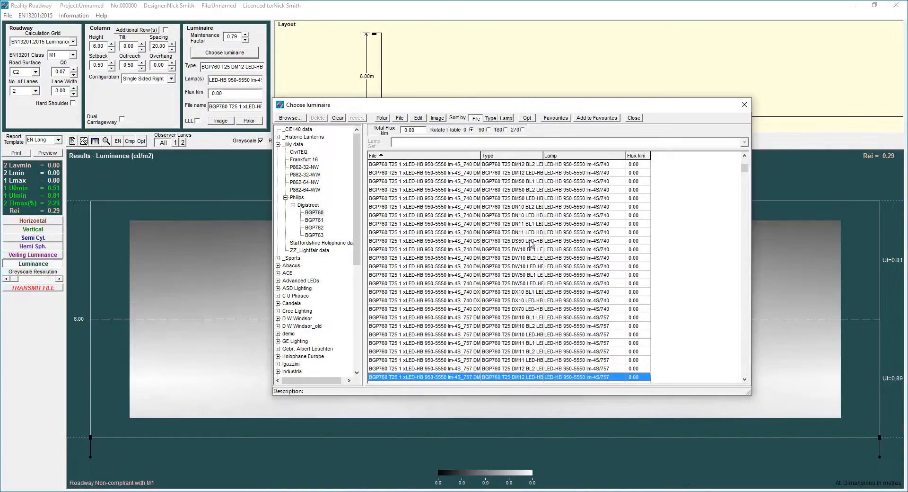
key("Down")
key("Down")
key("Down")
key("Down")
key("Down")
key("Down")
key("Down")
key("Down")
key("Down")
key("Down")
key("Down")
key("Down")
key("Down")
key("Down")
key("Down")
key("Down")
key("Down")
key("Down")
key("Down")
key("Down")
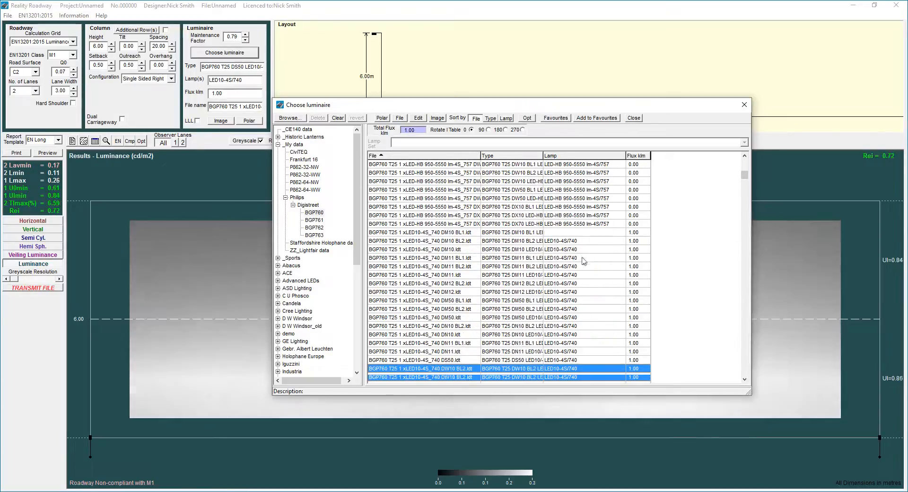
key("Down")
key("Down")
key("Down")
key("Down")
key("Down")
key("Down")
key("Down")
key("Down")
key("Down")
key("Down")
key("Down")
key("Down")
key("Down")
key("Down")
key("Down")
key("Down")
key("Down")
key("Down")
key("Down")
key("Down")
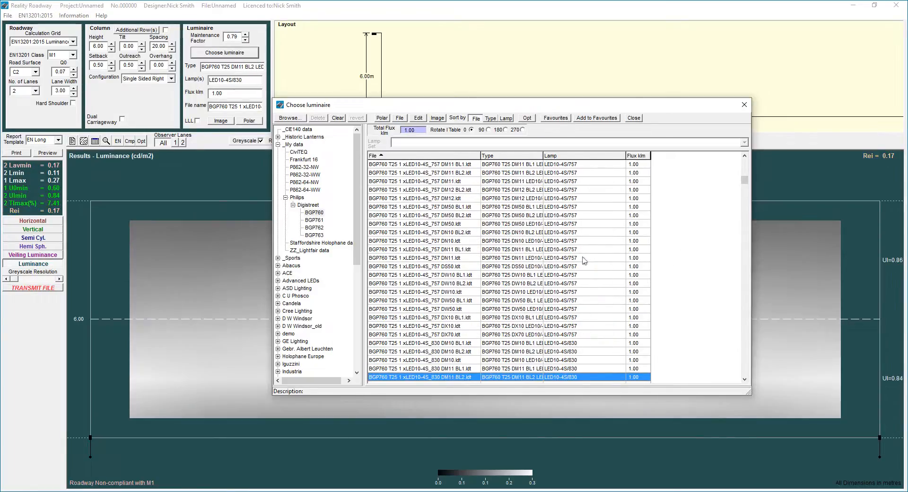
key("Down")
key("Down")
key("Down")
key("Down")
key("Down")
key("Down")
key("Down")
key("Down")
key("Down")
key("Down")
key("Down")
key("Down")
key("Down")
key("Down")
key("Down")
key("Down")
key("Down")
key("Down")
key("Down")
key("Down")
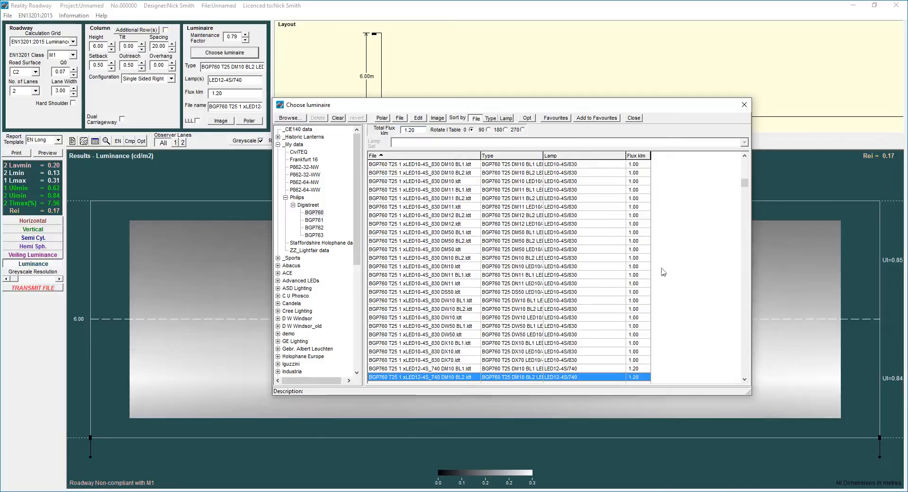
left_click_drag(748, 194, 746, 348)
left_click(539, 292)
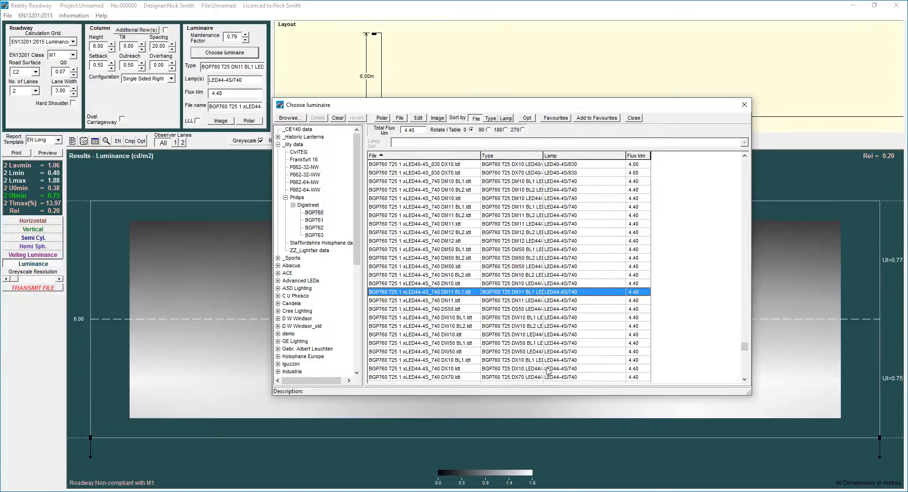